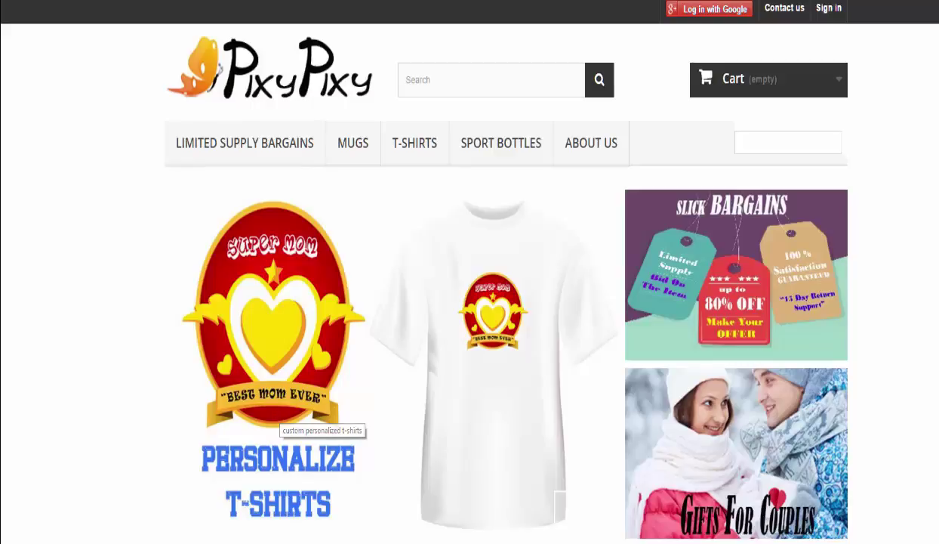
- Scroll down to New Arrivals and find the floral Custom Personalized Hero Mug 11 oz at $12.95
scroll(422, 300, "down", 4)
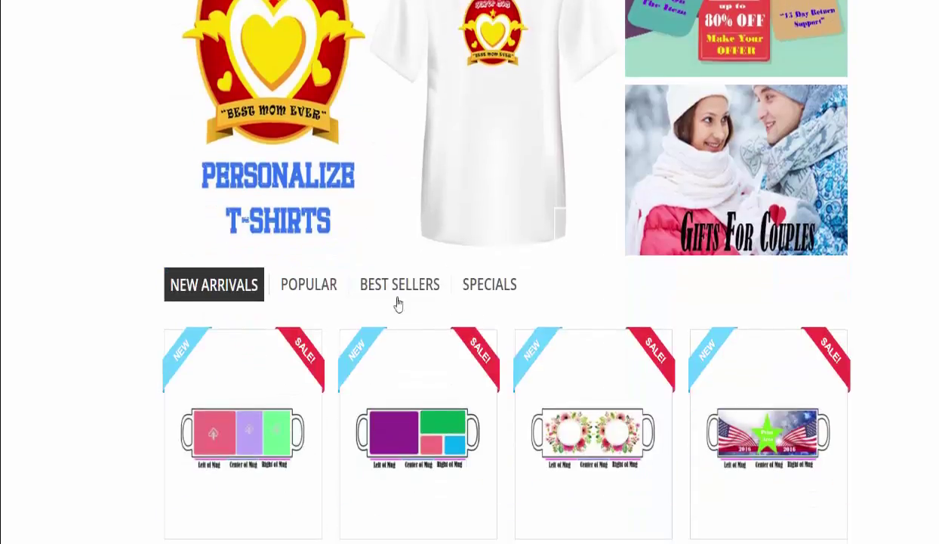
scroll(396, 305, "down", 3)
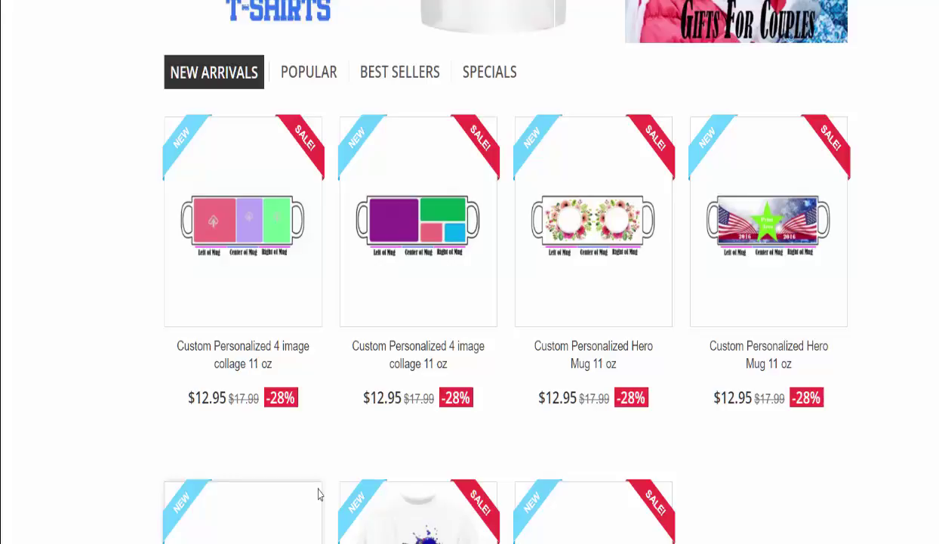
mouse_move(574, 243)
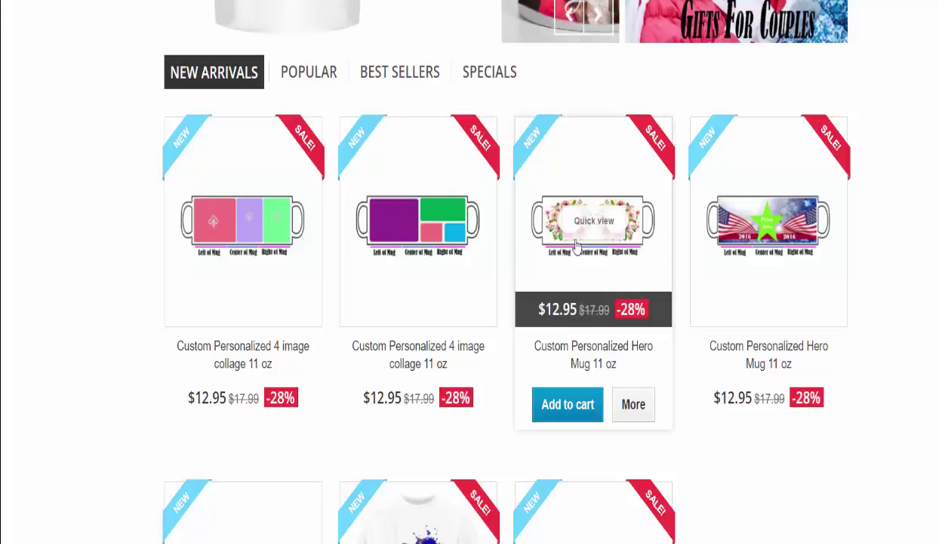
- Open the Hero Mug 11 oz product page and delete the leftover wedding photo from its design
left_click(638, 406)
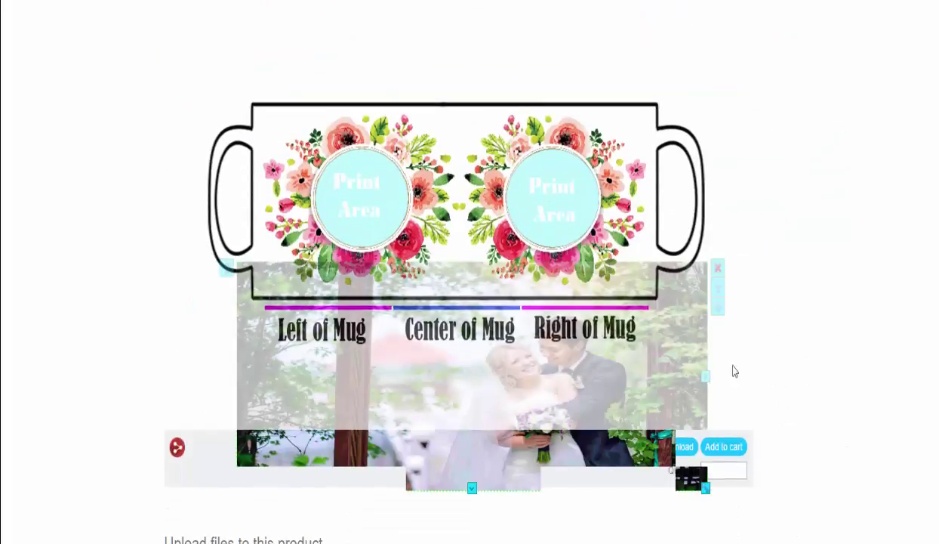
left_click(716, 271)
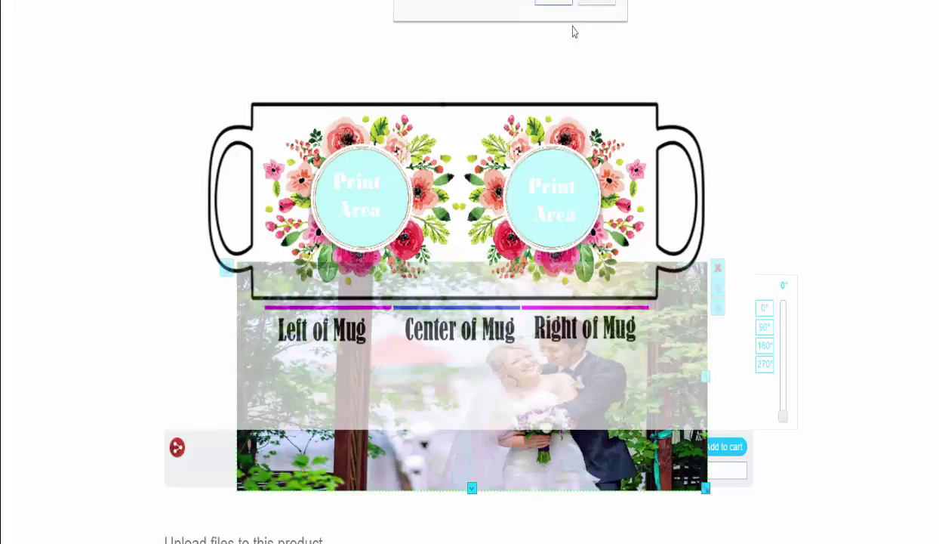
left_click(554, 2)
scroll(891, 249, "up", 10)
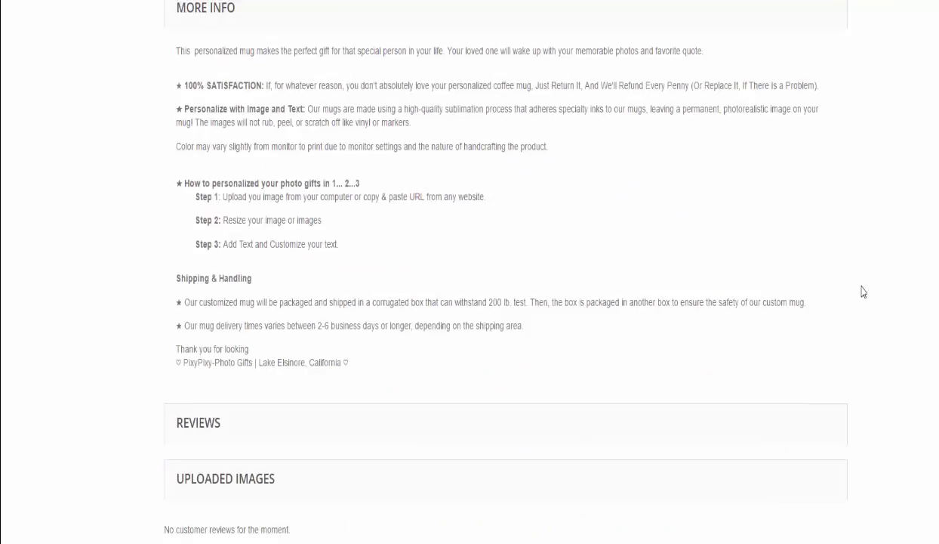
scroll(830, 256, "up", 5)
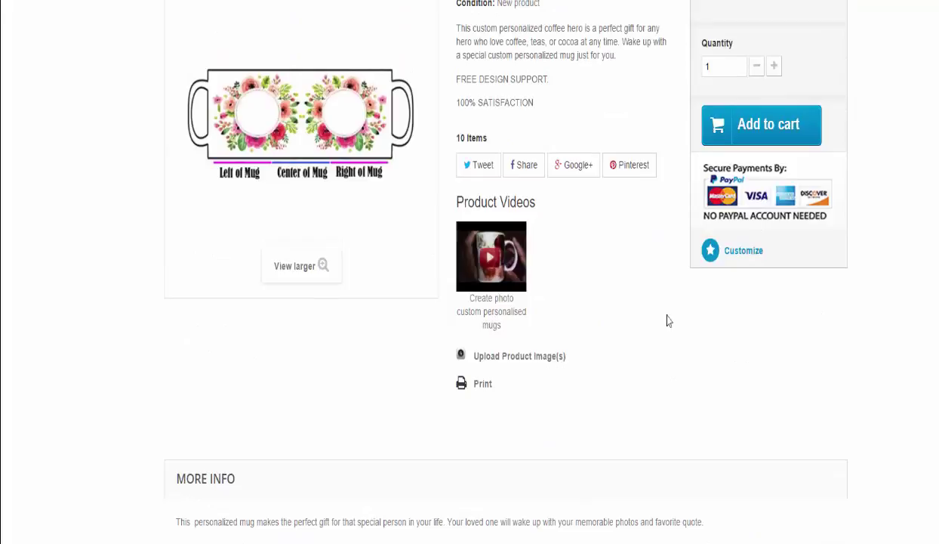
- Play the product video briefly, pause it, and close the video lightbox
left_click(490, 265)
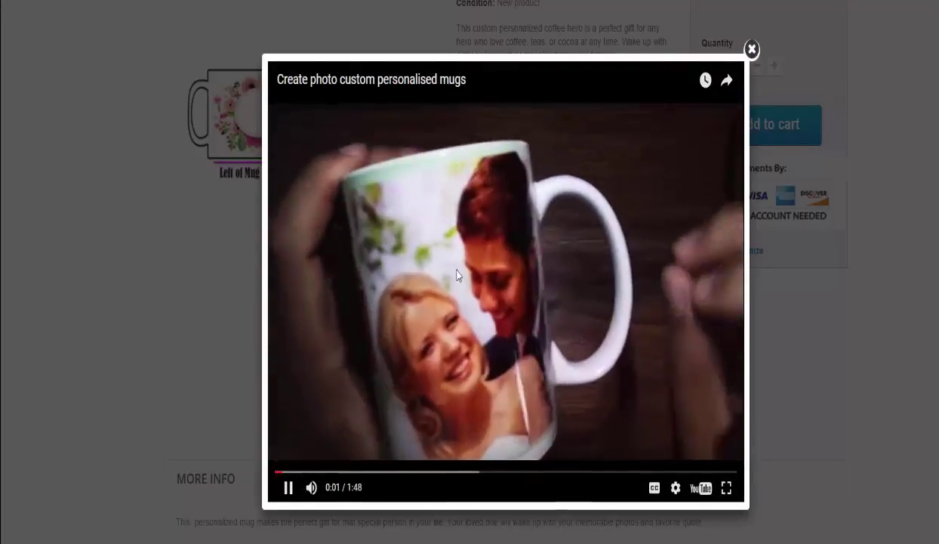
left_click(288, 488)
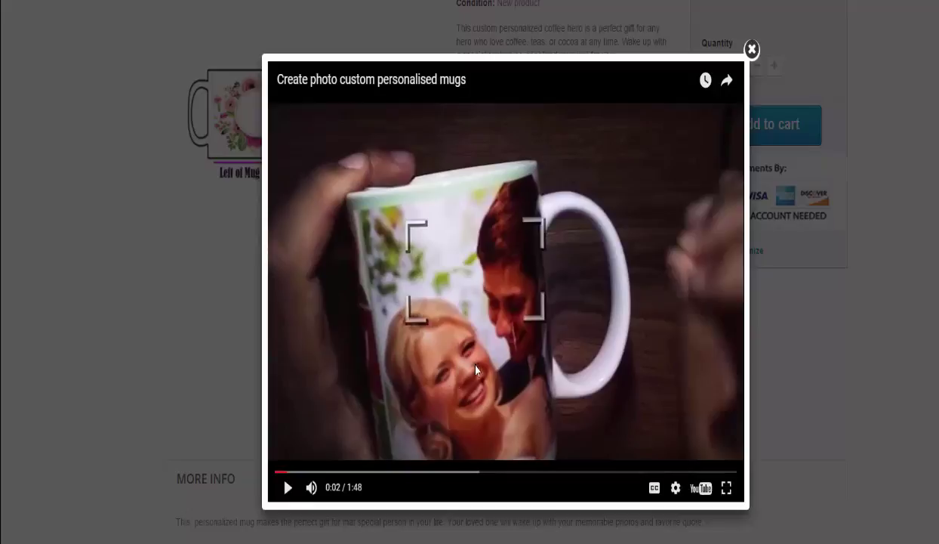
left_click(752, 50)
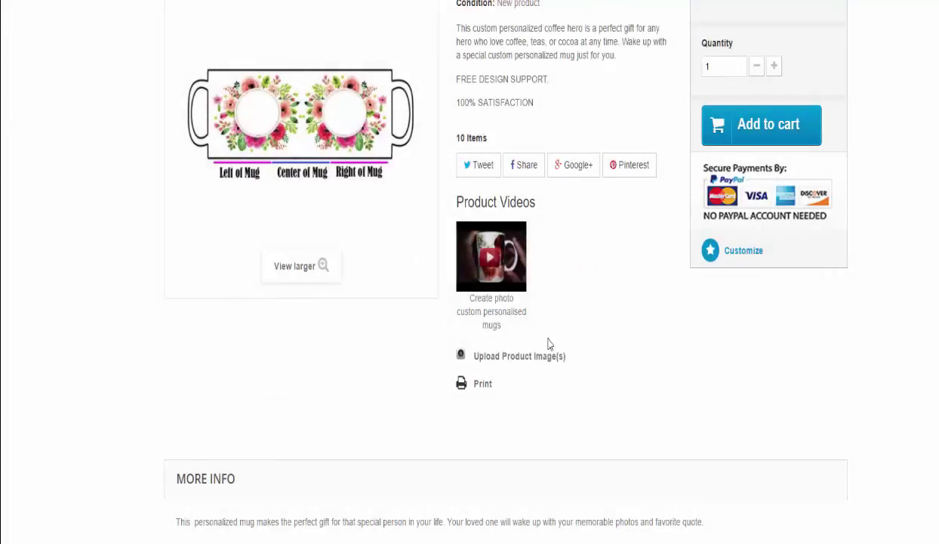
- Launch the mug designer showing the floral template with two empty print circles
scroll(549, 344, "down", 3)
scroll(718, 197, "up", 2)
left_click(744, 181)
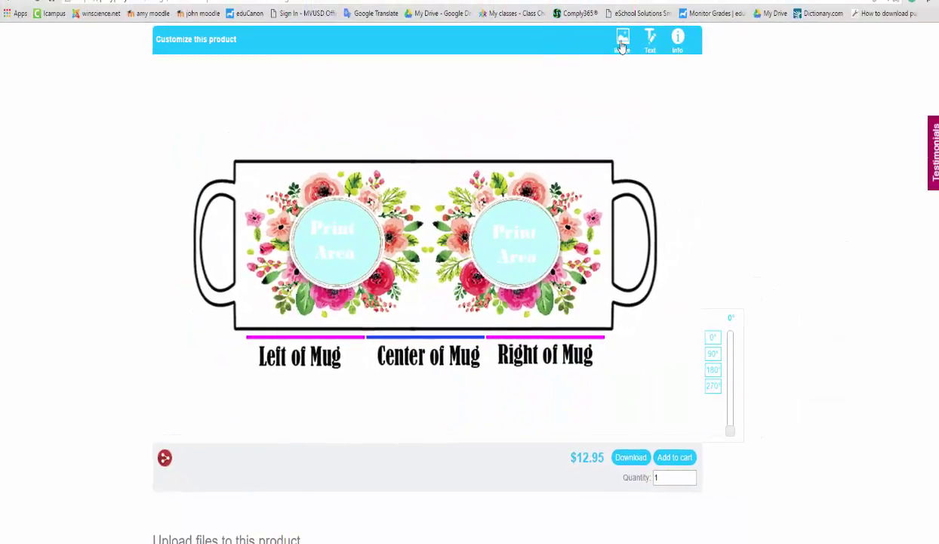
- Upload the 'small size' wedding photo and the 'pixypixy baby' photo from the computer
left_click(621, 38)
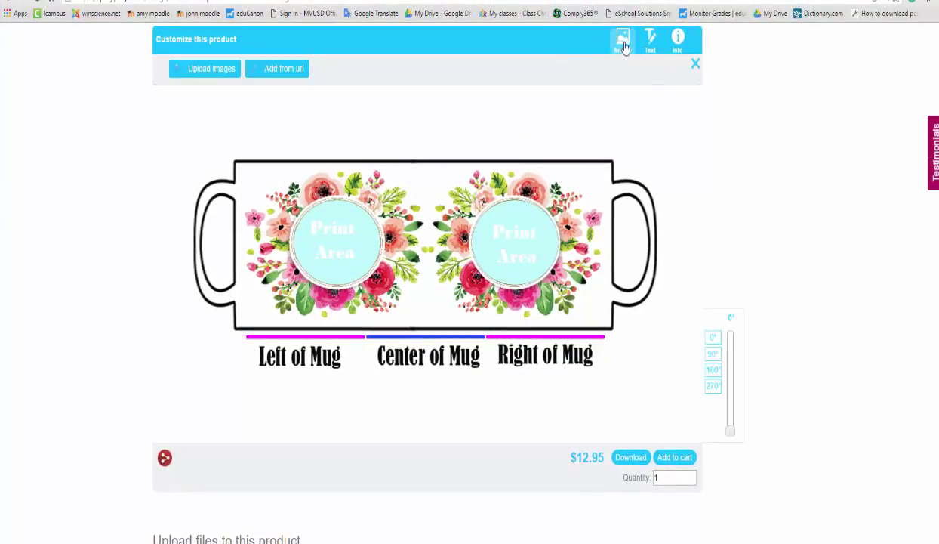
left_click(205, 70)
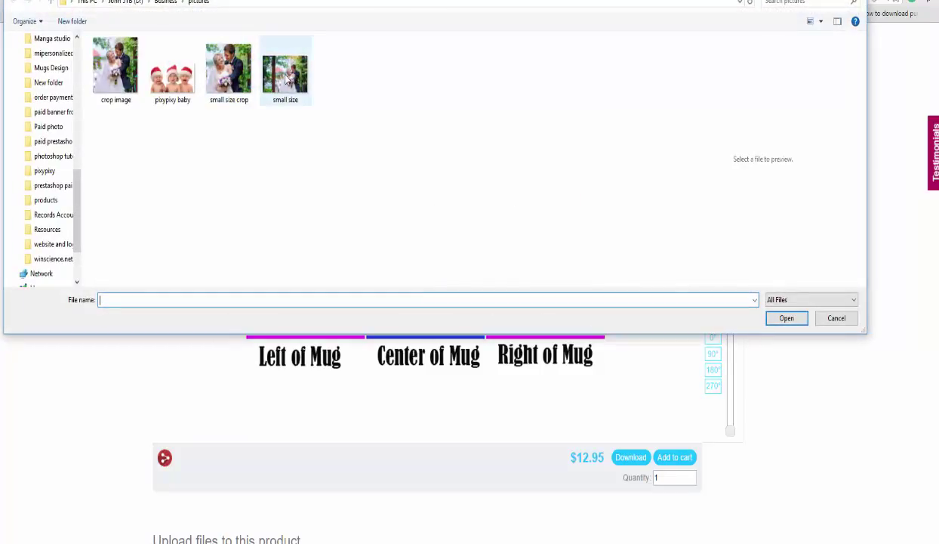
left_click(287, 79)
left_click(786, 317)
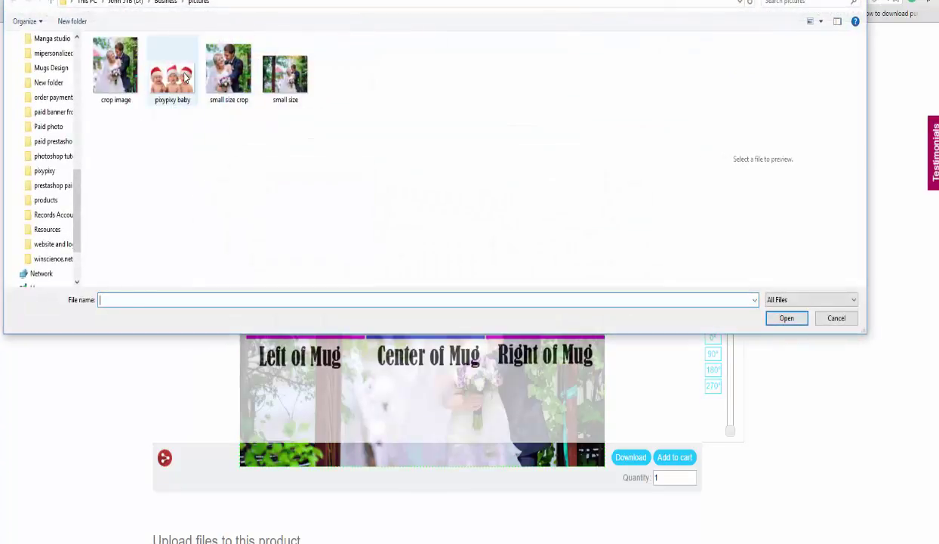
left_click(172, 69)
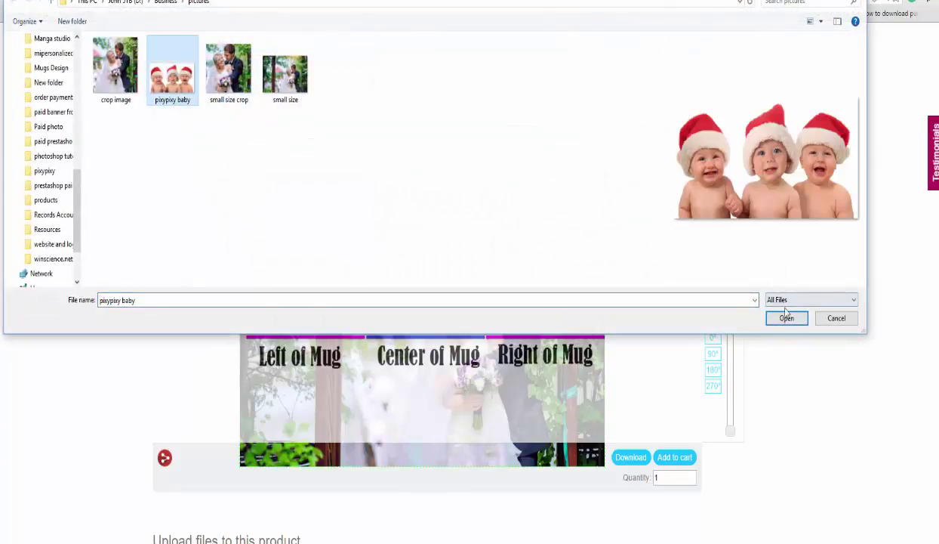
left_click(787, 318)
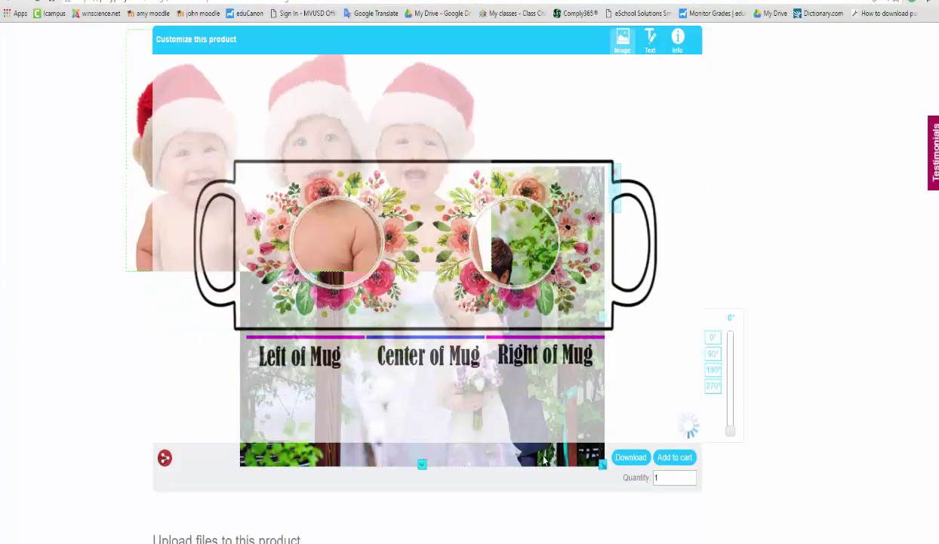
- Delete both photos from the mug, leaving them in the uploaded images panel
left_click(517, 276)
left_click(593, 195)
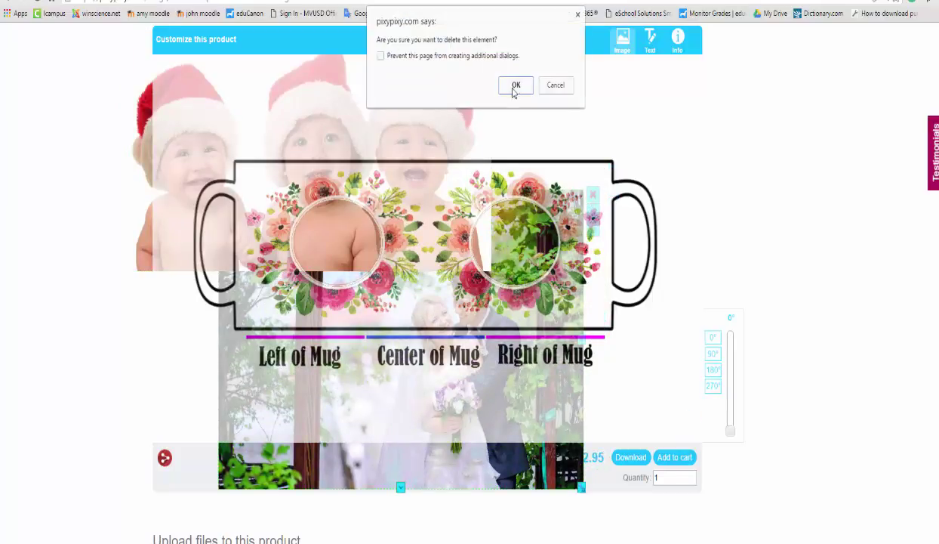
left_click(515, 87)
left_click(499, 140)
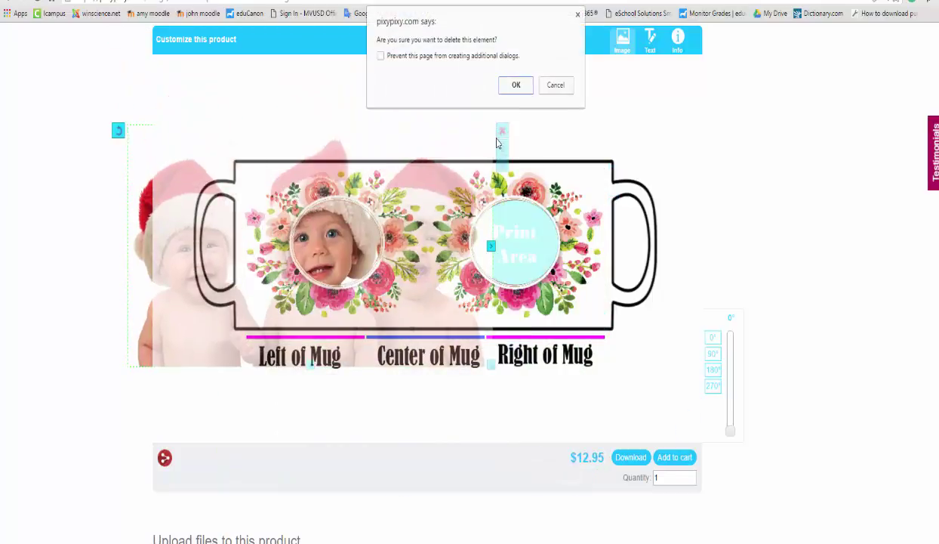
left_click(512, 84)
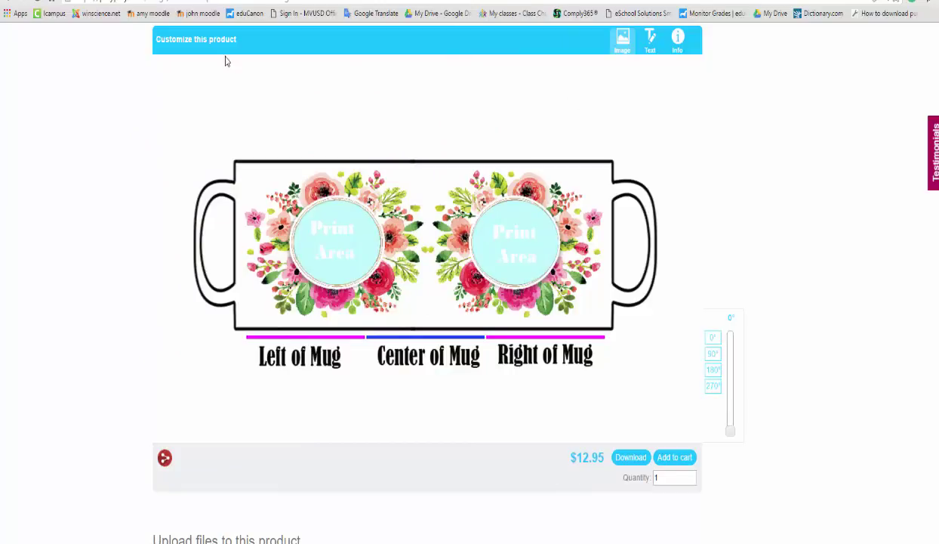
left_click(621, 45)
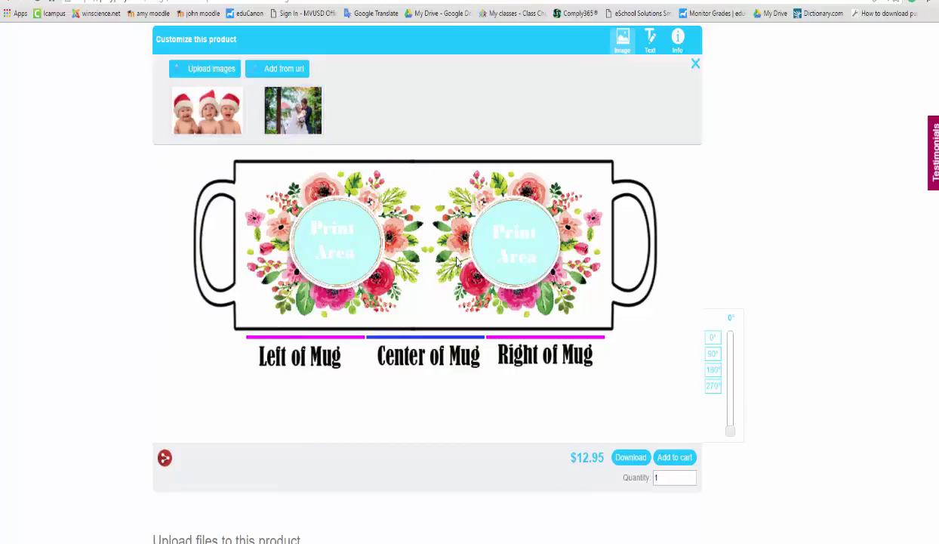
- Place the wedding photo on the mug and resize it so the couple's faces fill the right circle
left_click_drag(308, 123, 513, 262)
left_click(294, 111)
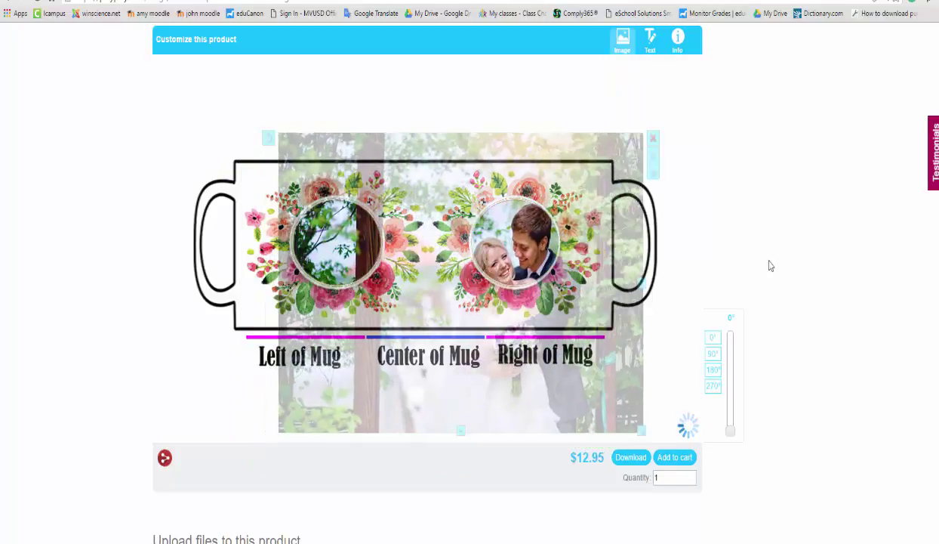
left_click(857, 232)
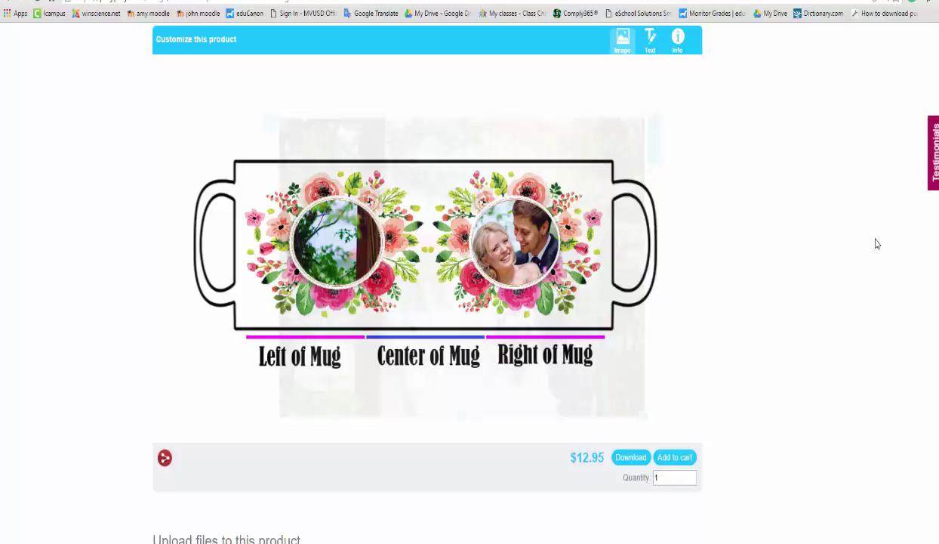
left_click(575, 330)
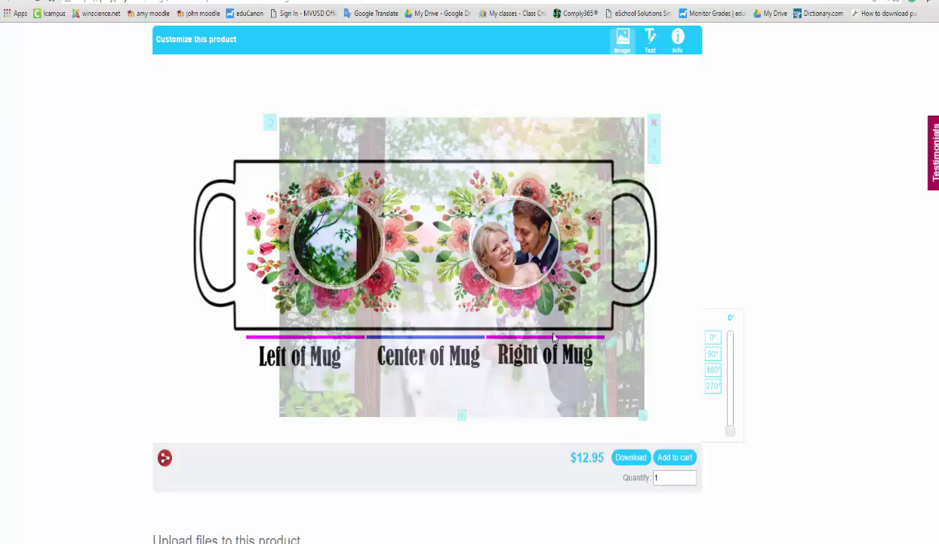
mouse_move(643, 416)
left_mouse_down()
mouse_move(759, 445)
mouse_move(849, 497)
mouse_move(804, 528)
left_mouse_up()
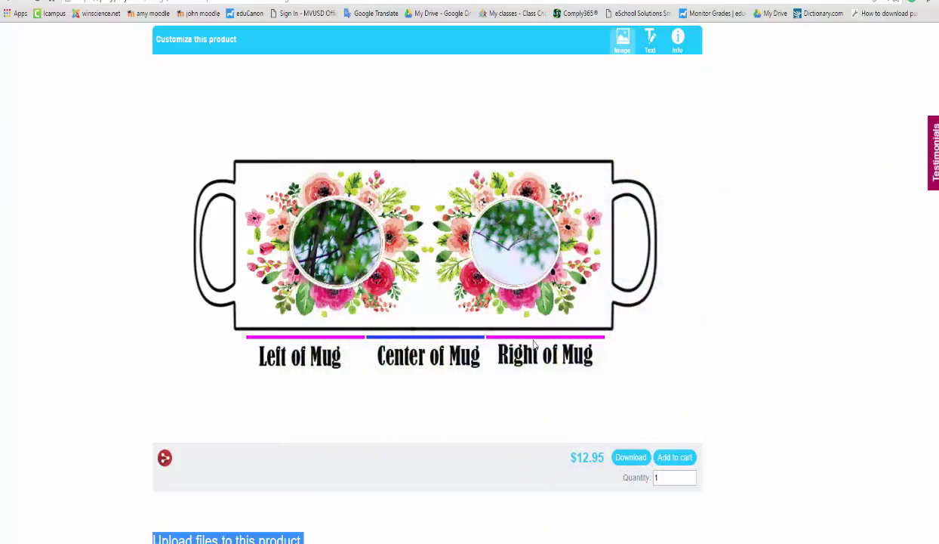
mouse_move(534, 344)
left_mouse_down()
mouse_move(558, 306)
mouse_move(412, 301)
mouse_move(377, 219)
left_mouse_up()
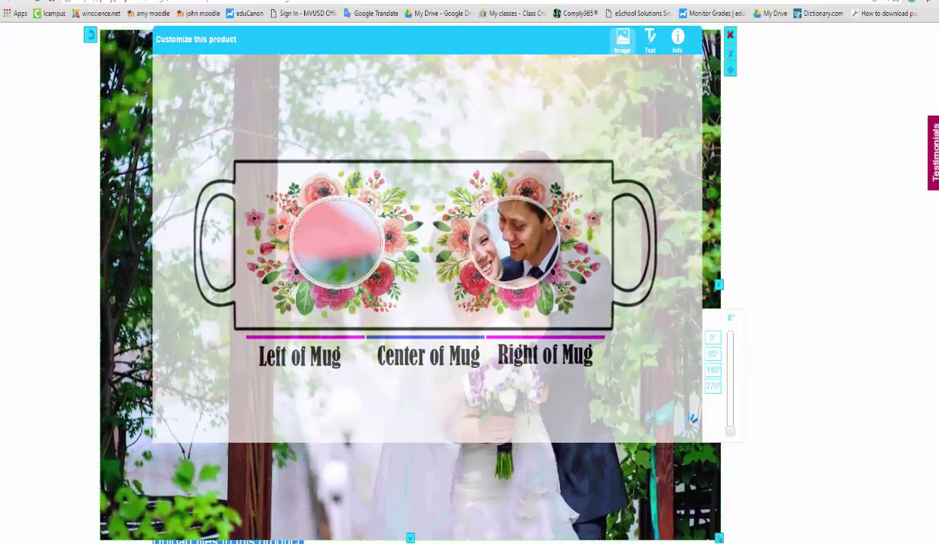
mouse_move(691, 519)
left_mouse_down()
mouse_move(585, 474)
mouse_move(672, 491)
mouse_move(628, 495)
mouse_move(665, 414)
left_mouse_up()
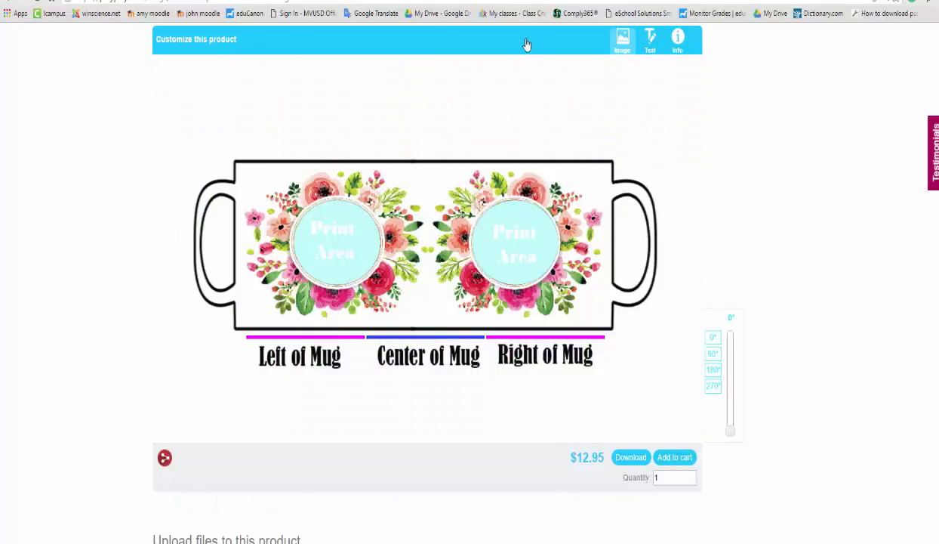
left_click(623, 46)
left_click(297, 113)
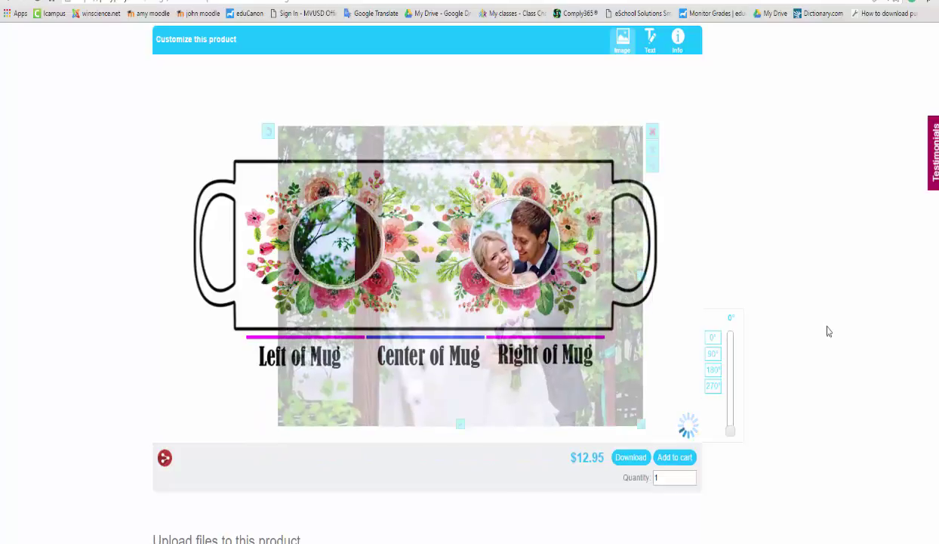
- Add the Santa-hat baby photo and shrink it into the left floral circle
left_click(617, 55)
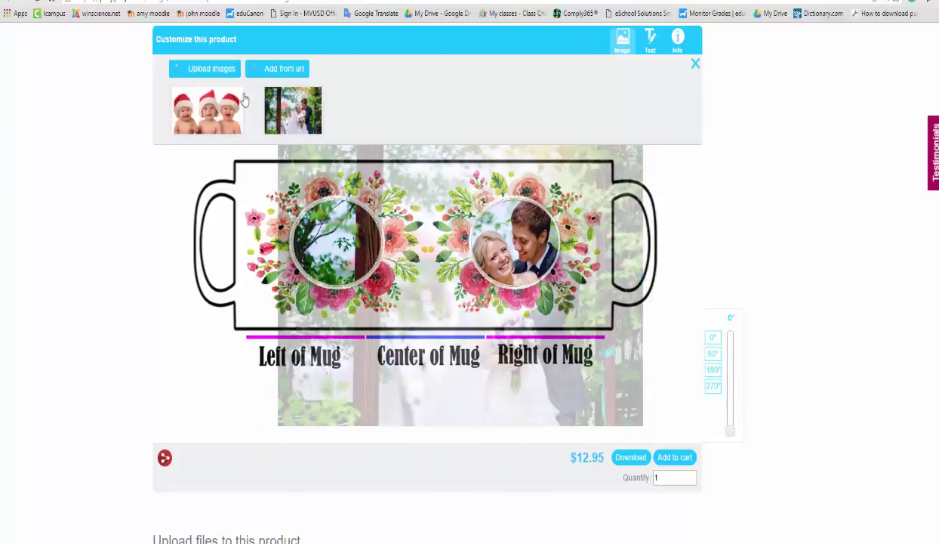
left_click(221, 108)
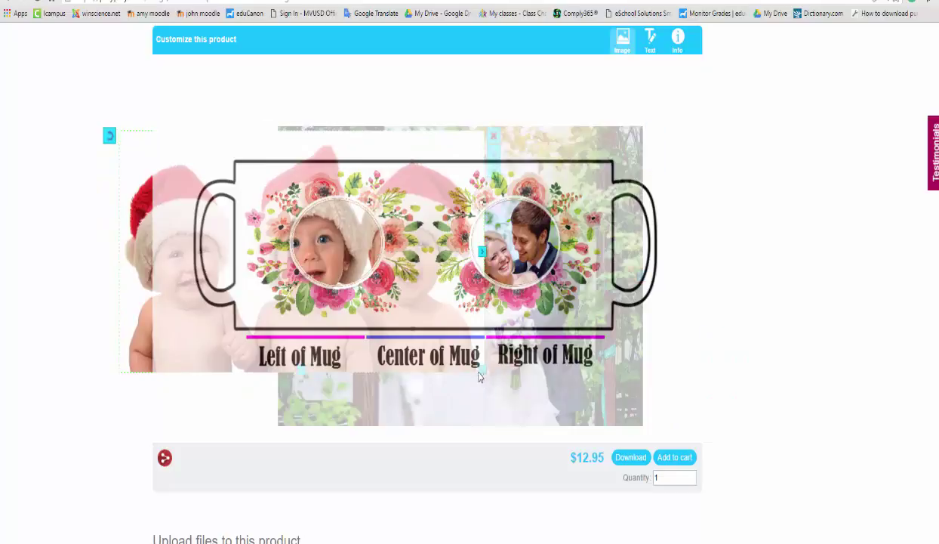
left_click_drag(483, 372, 303, 253)
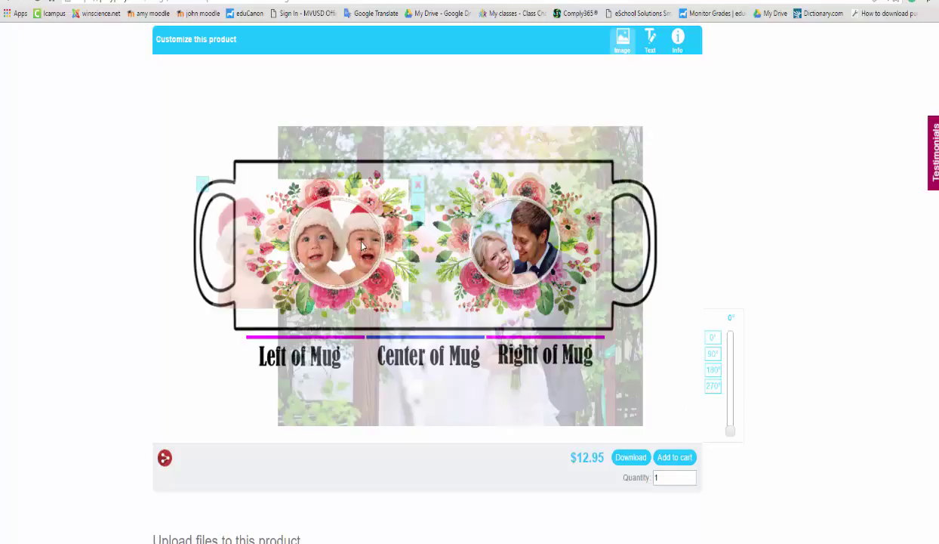
mouse_move(359, 308)
left_mouse_down()
mouse_move(333, 300)
mouse_move(356, 306)
left_mouse_up()
left_click(347, 295)
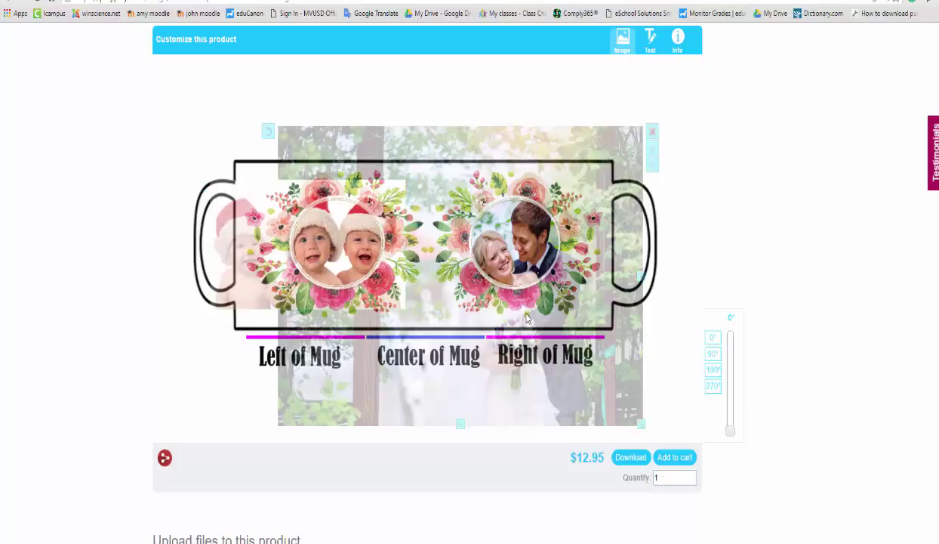
- Send the wedding photo behind the baby photo and nudge the babies within the left circle
left_click(428, 206)
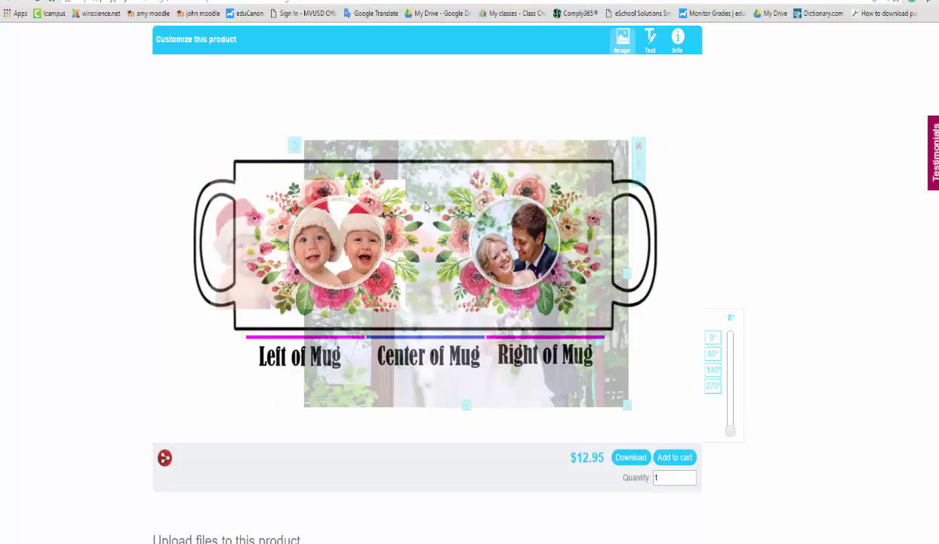
left_click(639, 169)
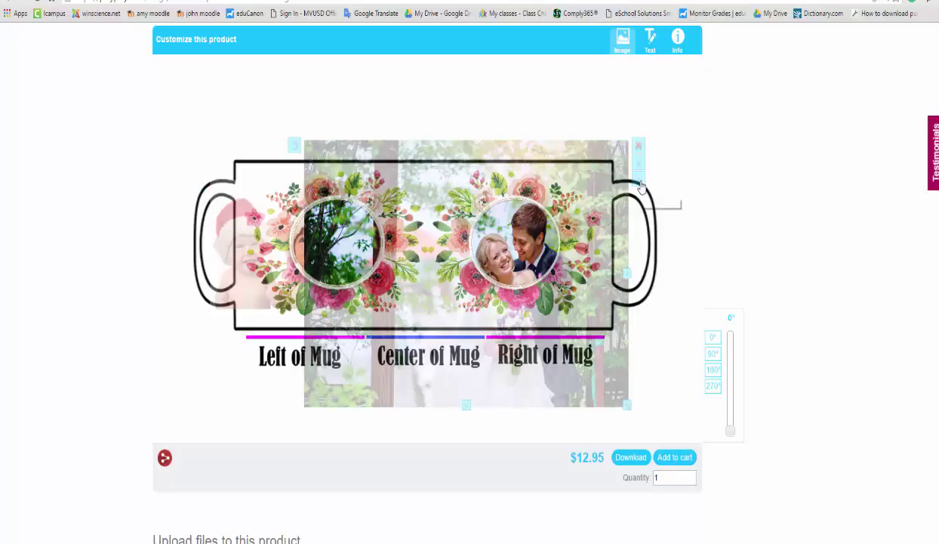
left_click(641, 186)
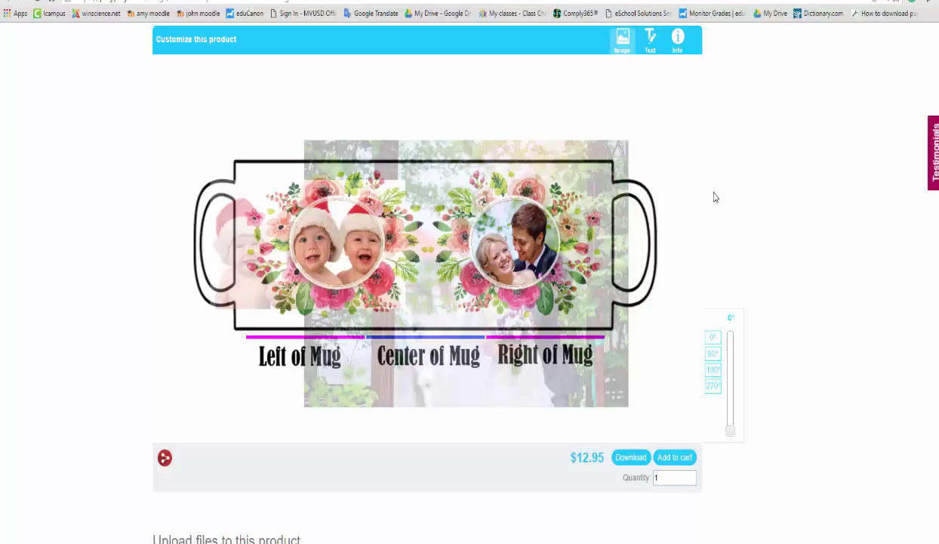
left_click(639, 178)
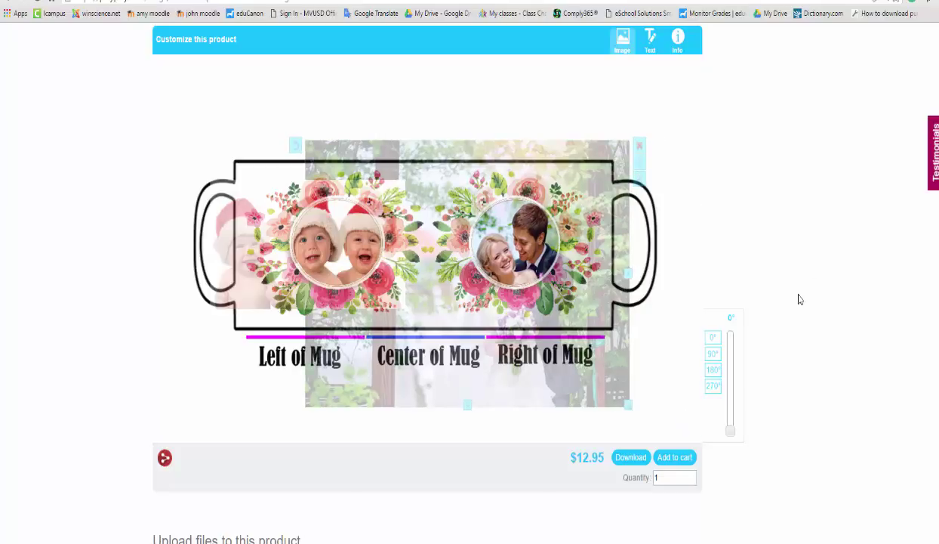
left_click(212, 254)
left_click_drag(244, 281, 233, 267)
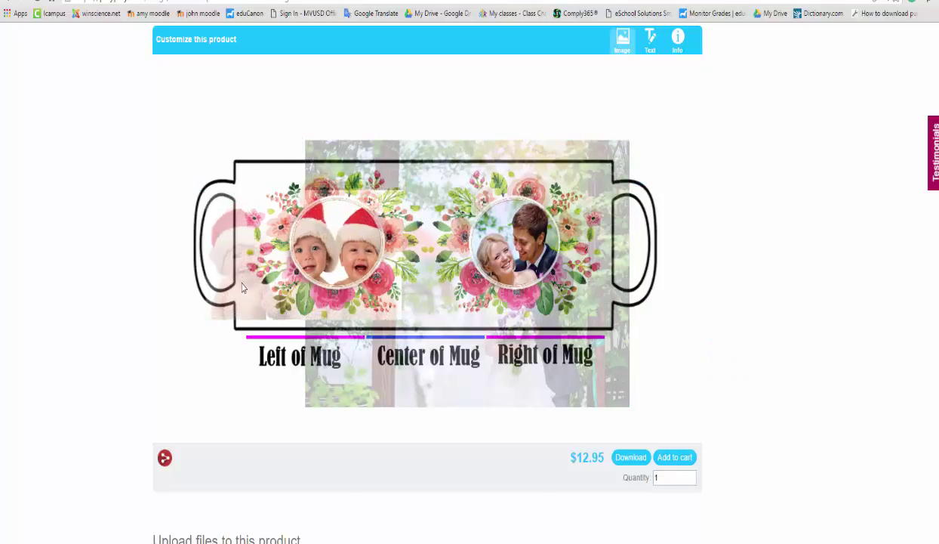
left_click(878, 224)
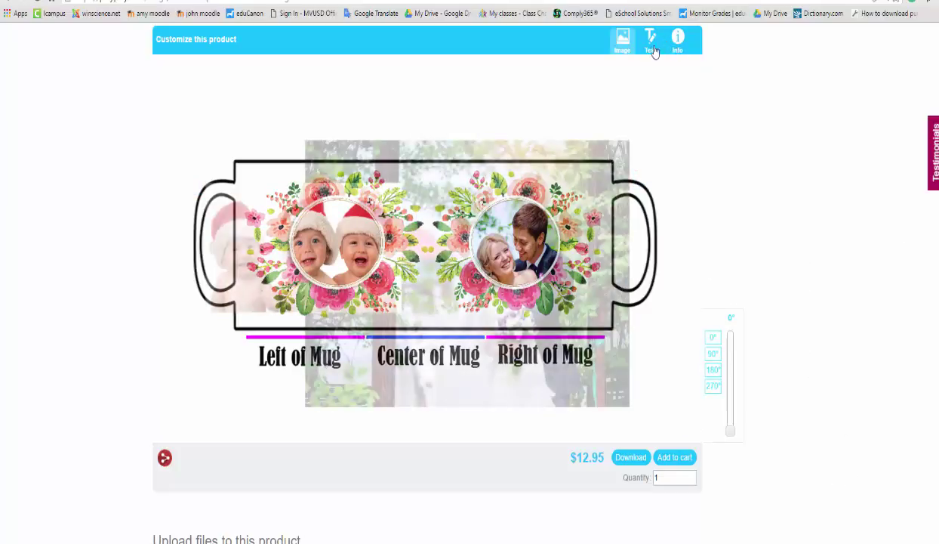
- Add the text 'The Smith' to the mug in cyan
left_click(652, 52)
left_click_drag(449, 79, 277, 104)
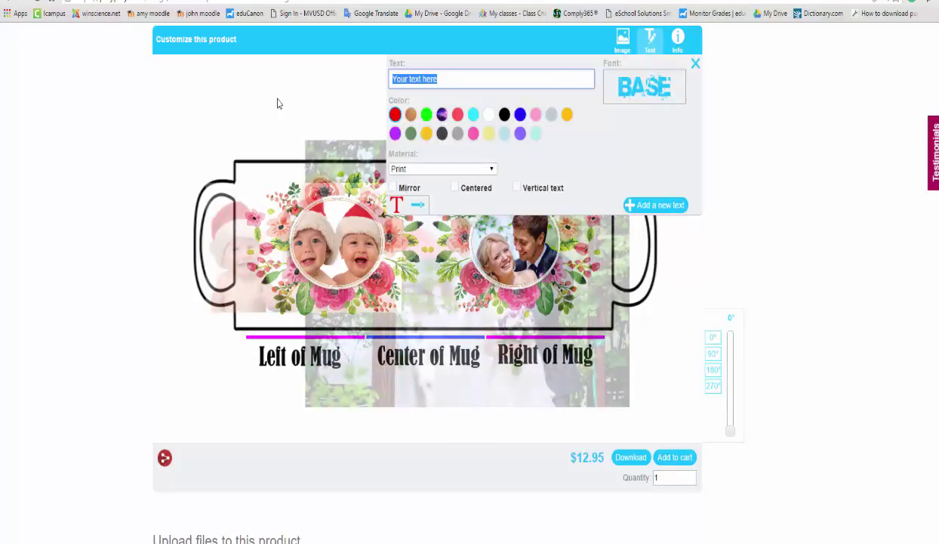
type("The Smith")
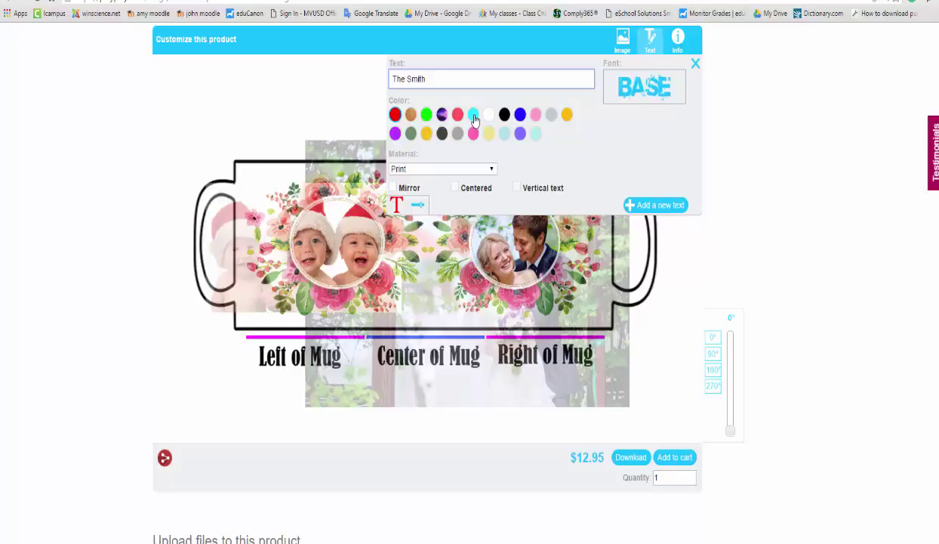
left_click(475, 117)
left_click(633, 204)
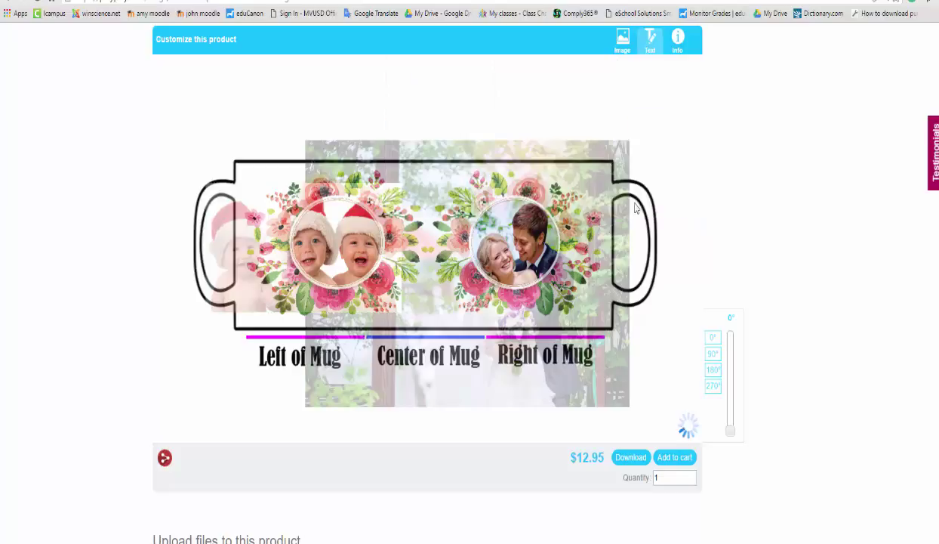
- Switch 'The Smith' to the Damion Regular script font and make it smaller
left_click(648, 46)
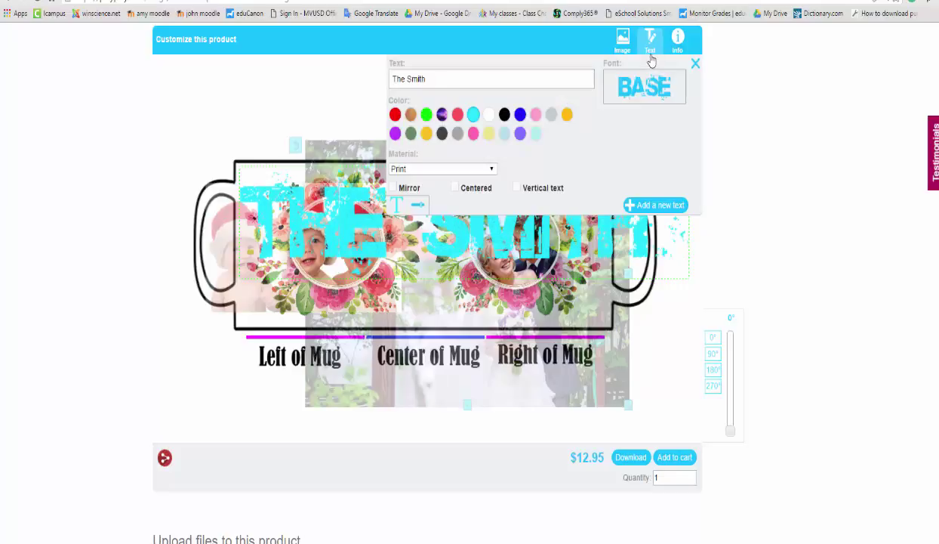
left_click(679, 89)
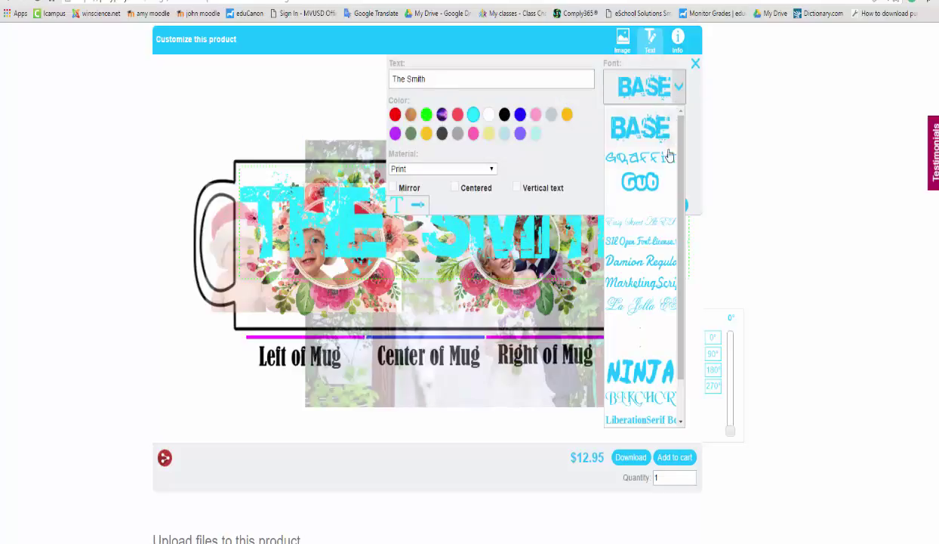
left_click(652, 262)
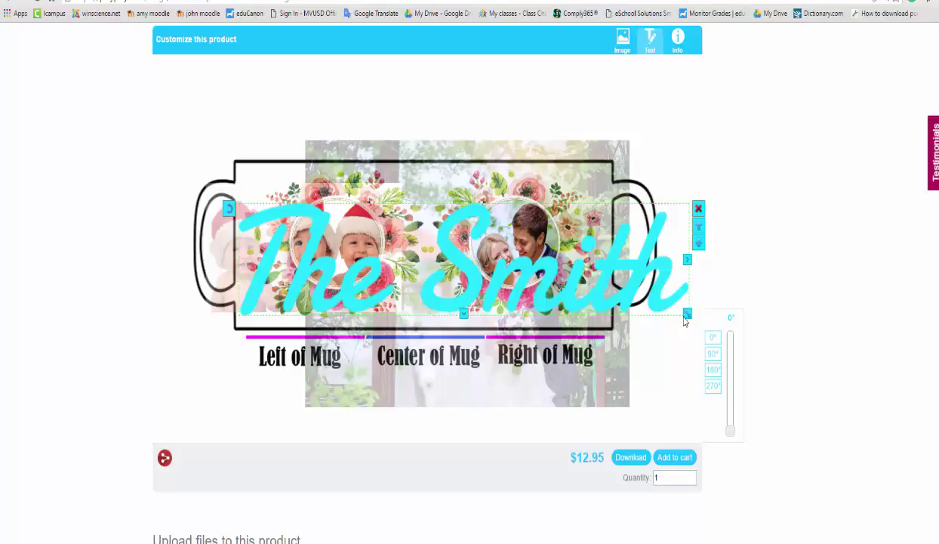
mouse_move(688, 316)
left_mouse_down()
mouse_move(556, 296)
mouse_move(451, 265)
mouse_move(483, 294)
mouse_move(533, 313)
mouse_move(428, 301)
mouse_move(421, 288)
mouse_move(444, 317)
left_mouse_up()
- Shrink 'The Smith' and move it below the circles, then recolour it pink instead of grey
left_click(533, 313)
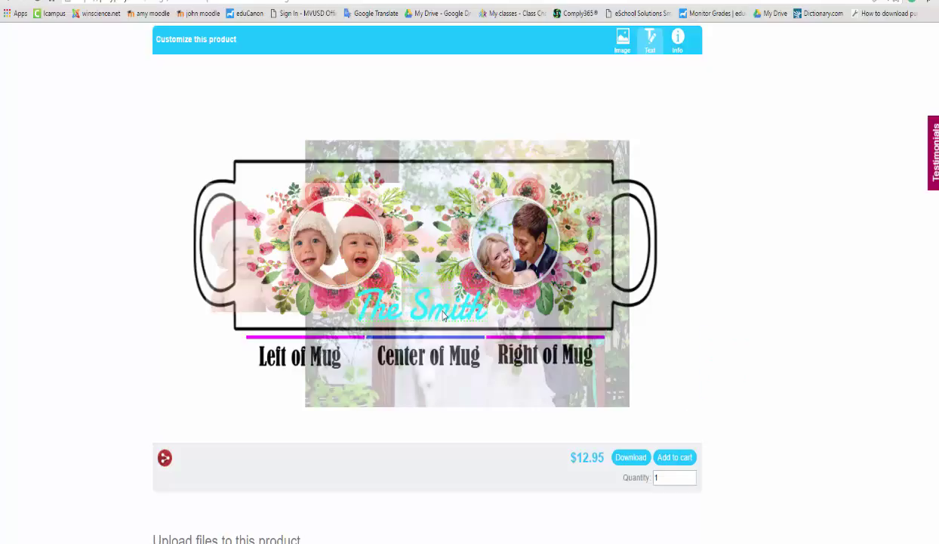
left_click(644, 50)
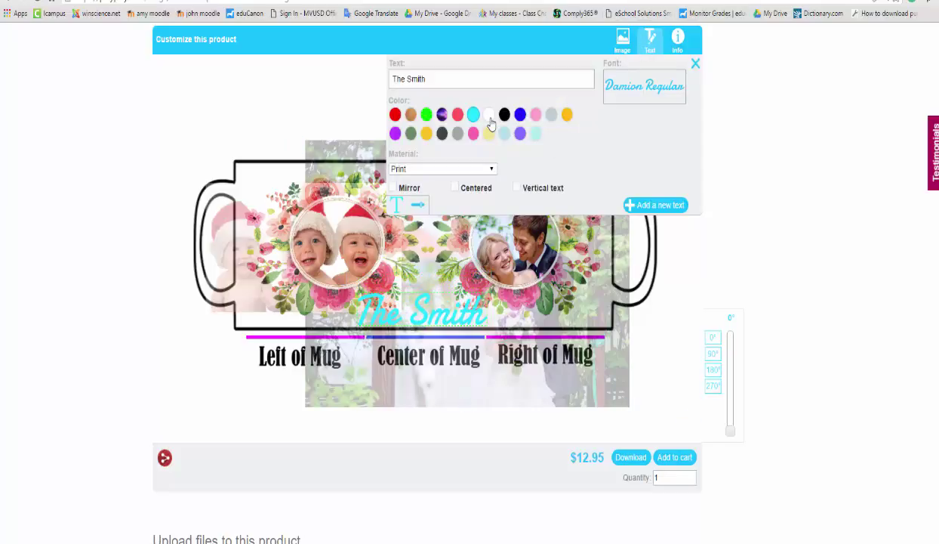
left_click(458, 134)
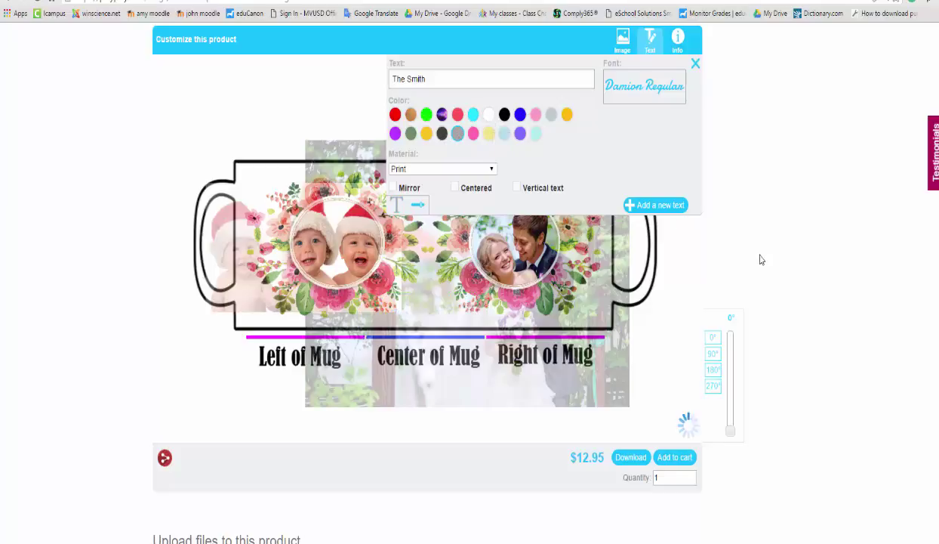
left_click(781, 315)
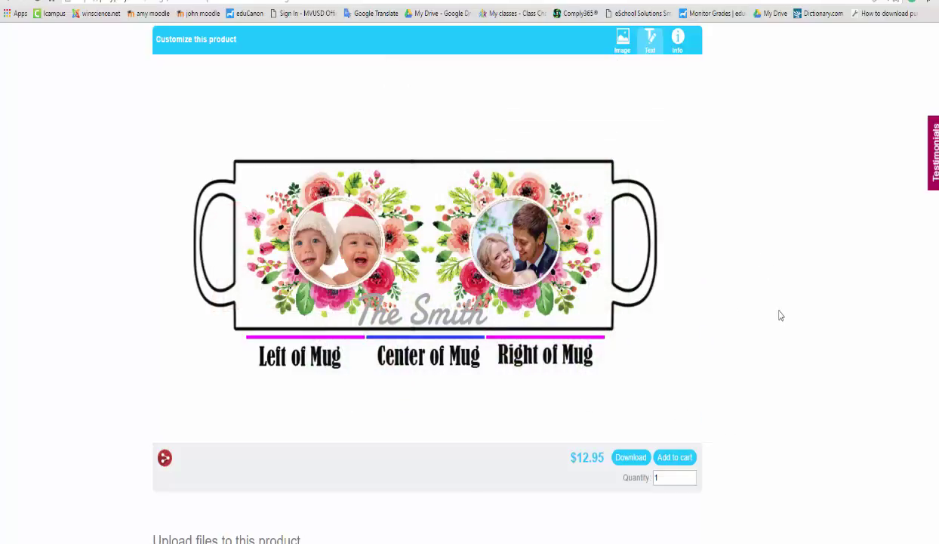
left_click(474, 318)
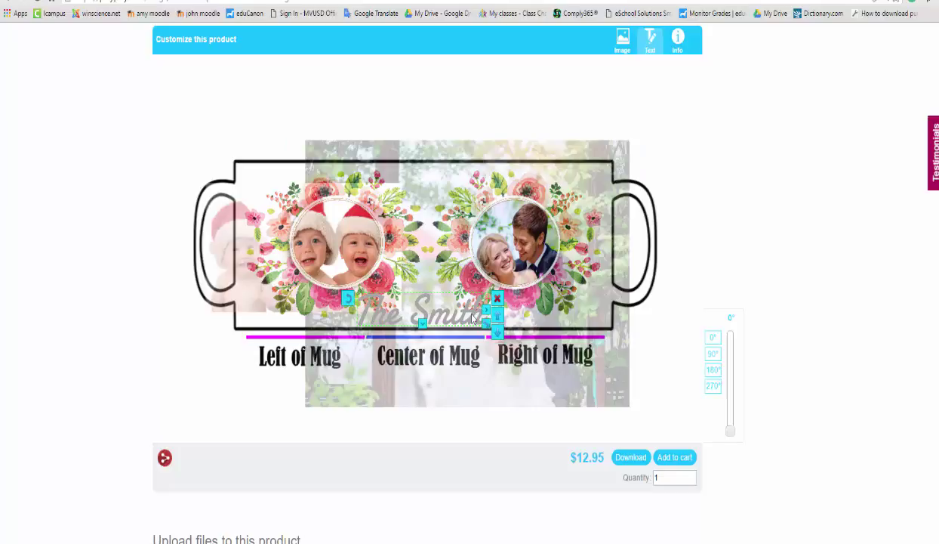
left_click(639, 36)
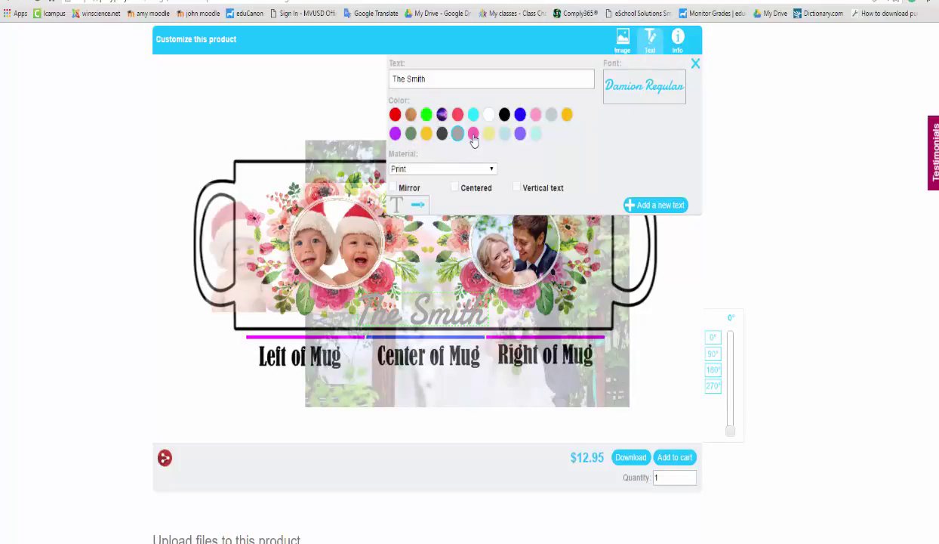
left_click(473, 134)
left_click(829, 252)
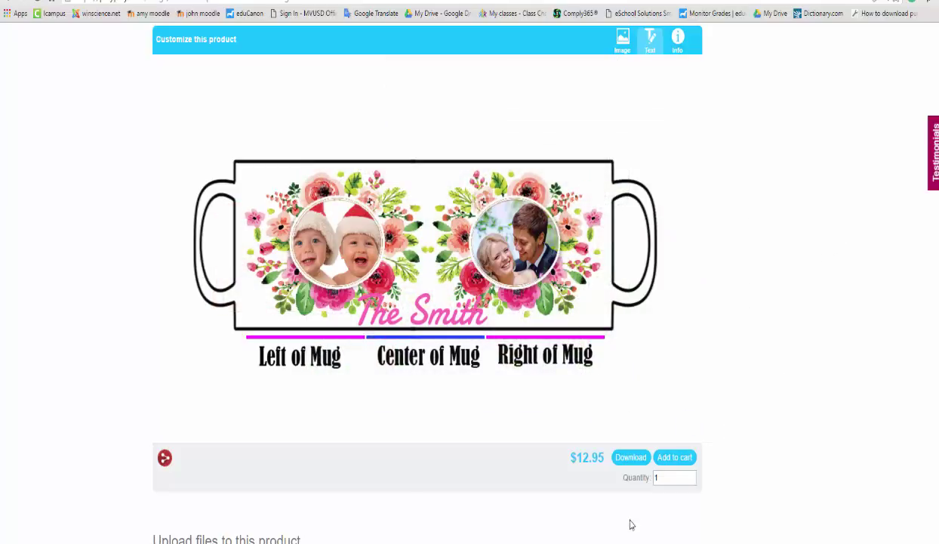
- Download the finished mug design with both photos and the pink 'The Smith' text
left_click(623, 461)
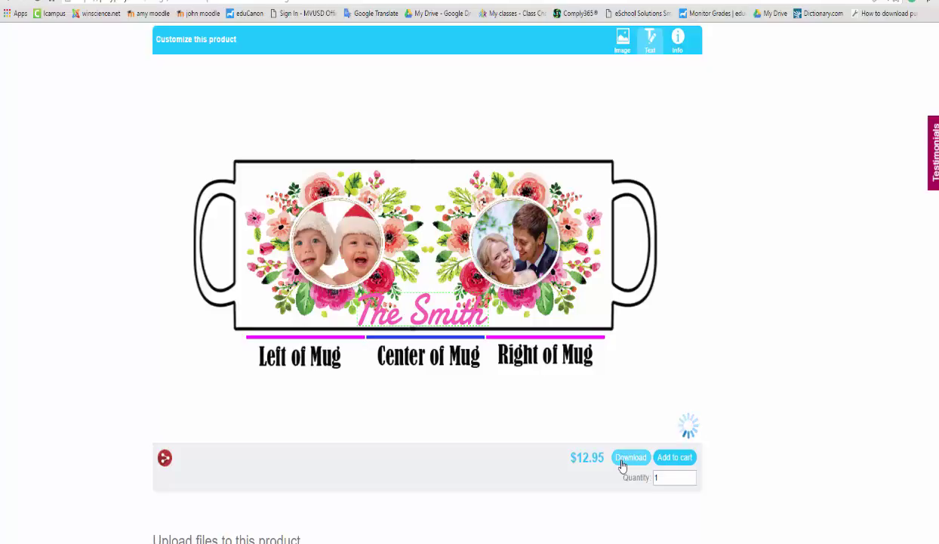